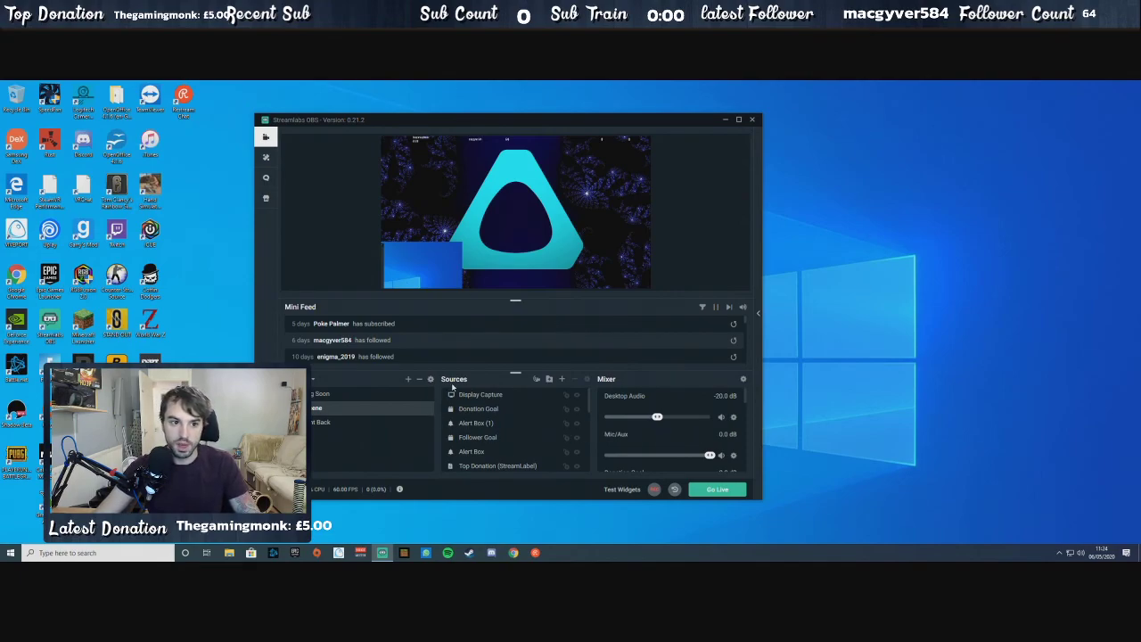
# Maximize the Streamlabs OBS window to show the scene with Display Capture, Donation Goal and Alert Box.
pyautogui.moveTo(443, 381)
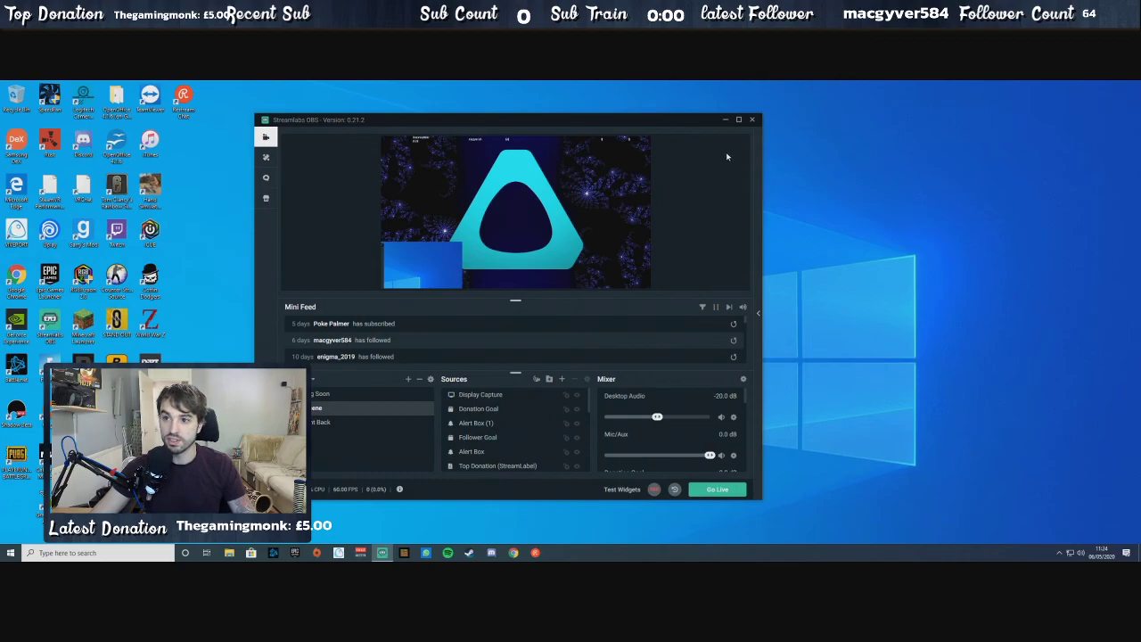
pyautogui.click(739, 121)
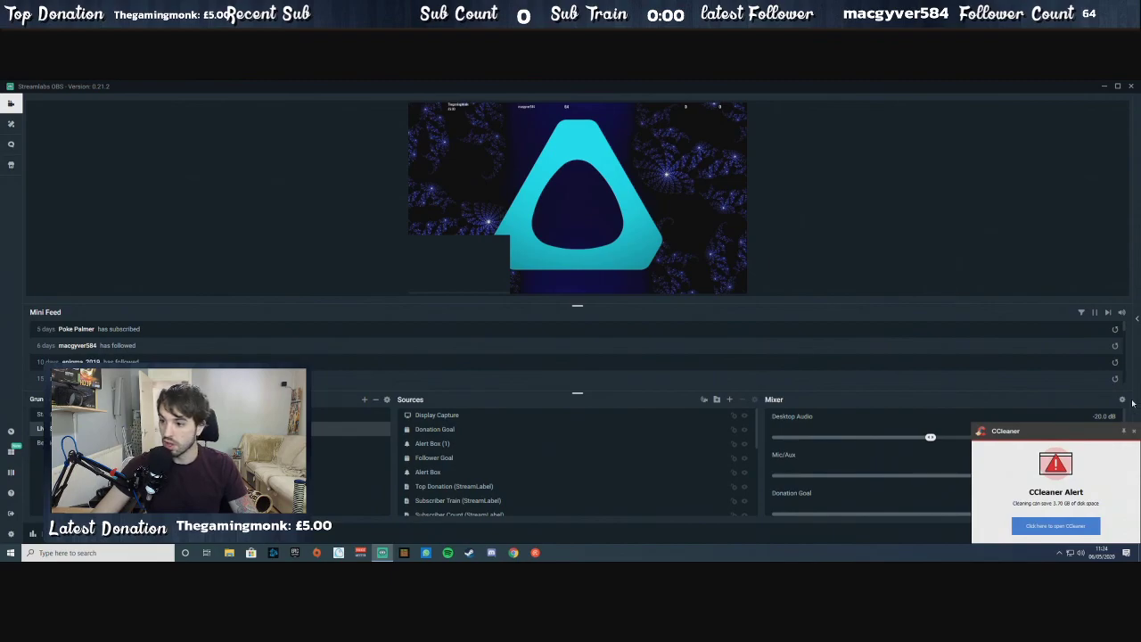
# Dismiss the CCleaner disk-space alert, then select and deselect the background-vive source in the preview.
pyautogui.click(1135, 434)
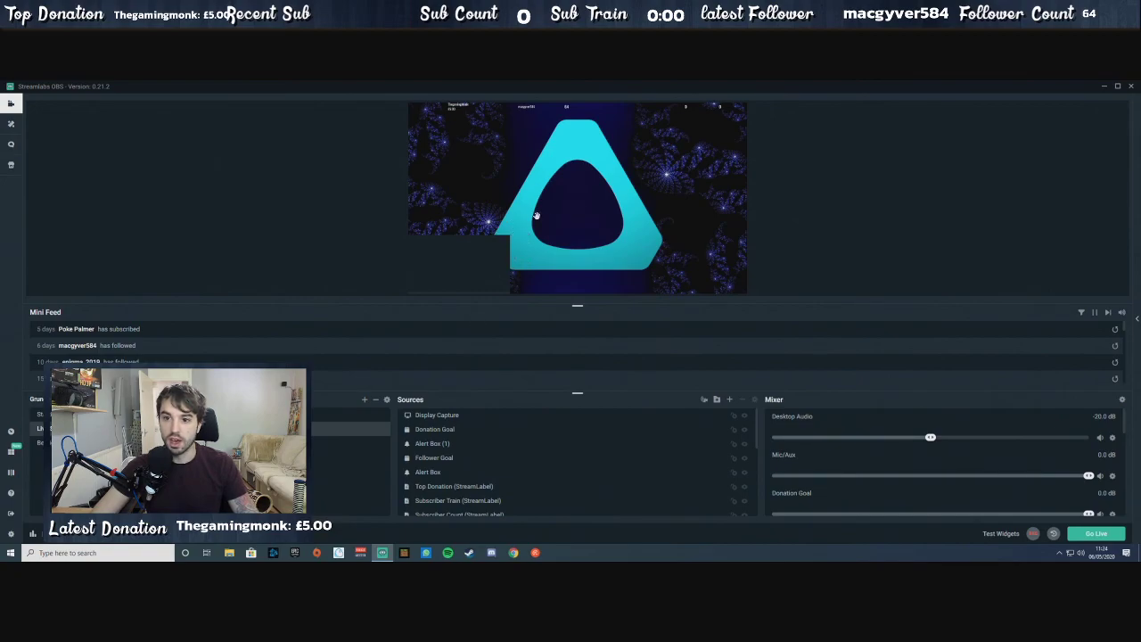
pyautogui.click(595, 218)
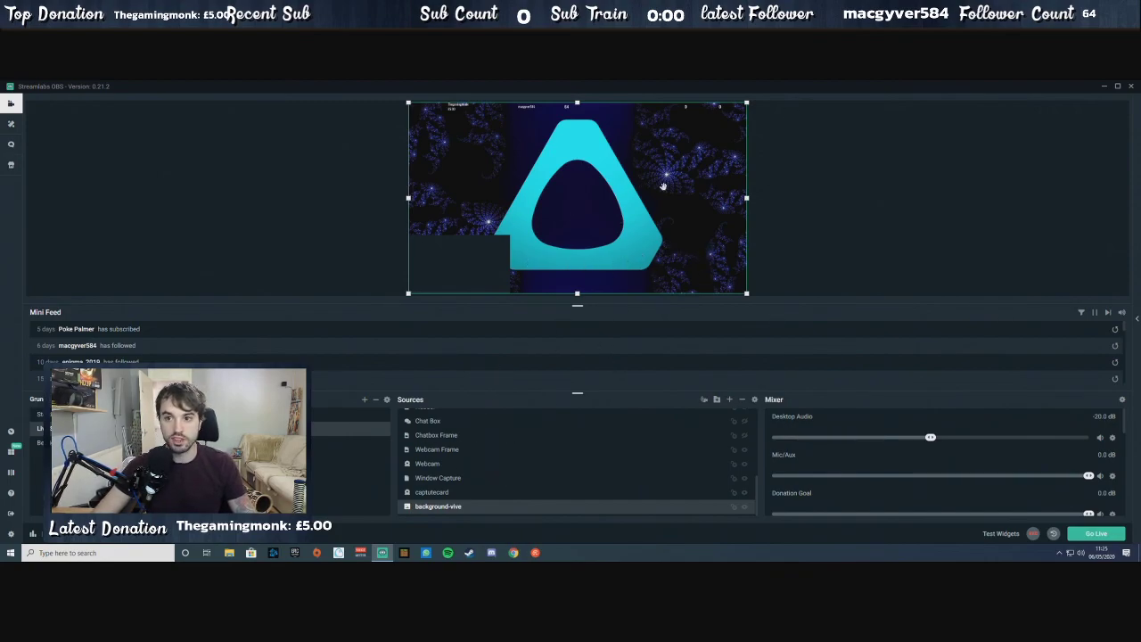
pyautogui.click(72, 229)
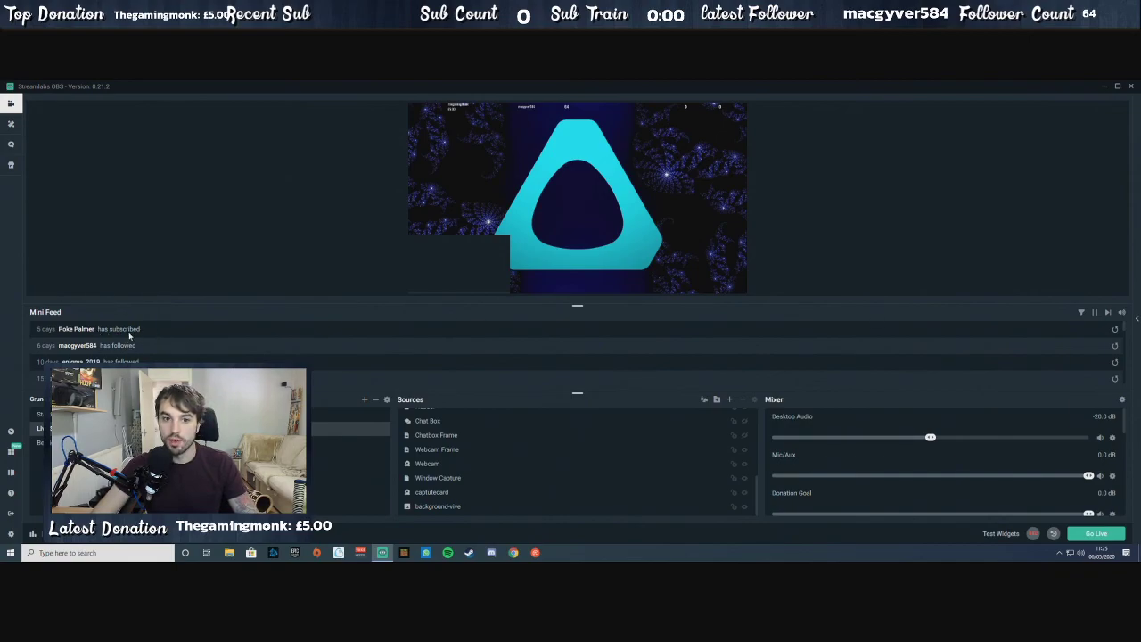
pyautogui.scroll(-5, 168, 354)
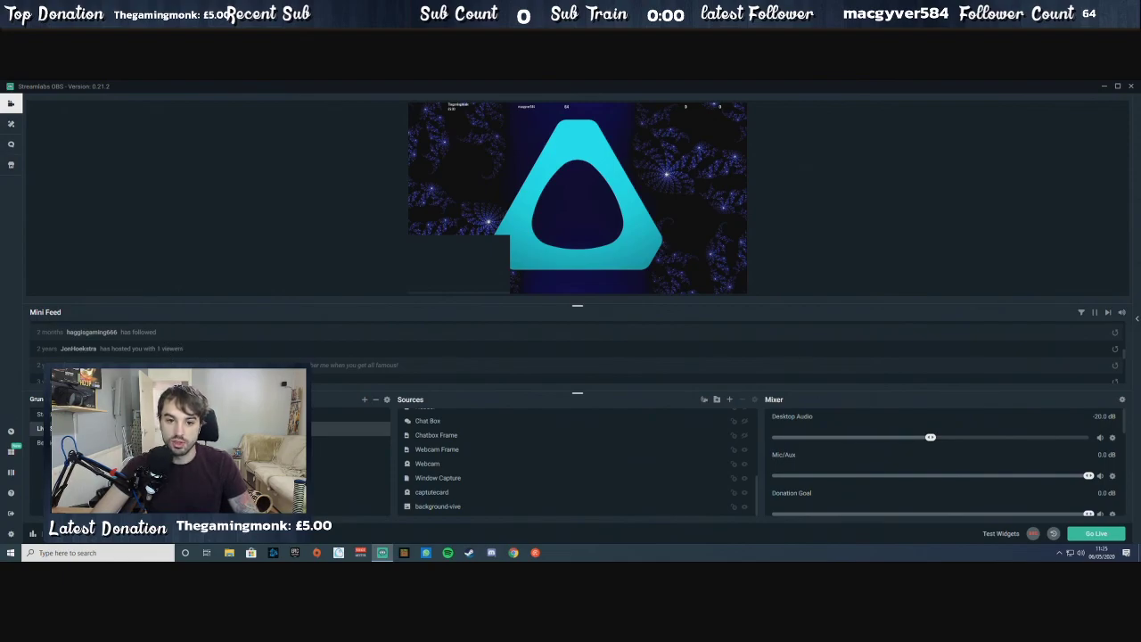
pyautogui.scroll(5, 364, 371)
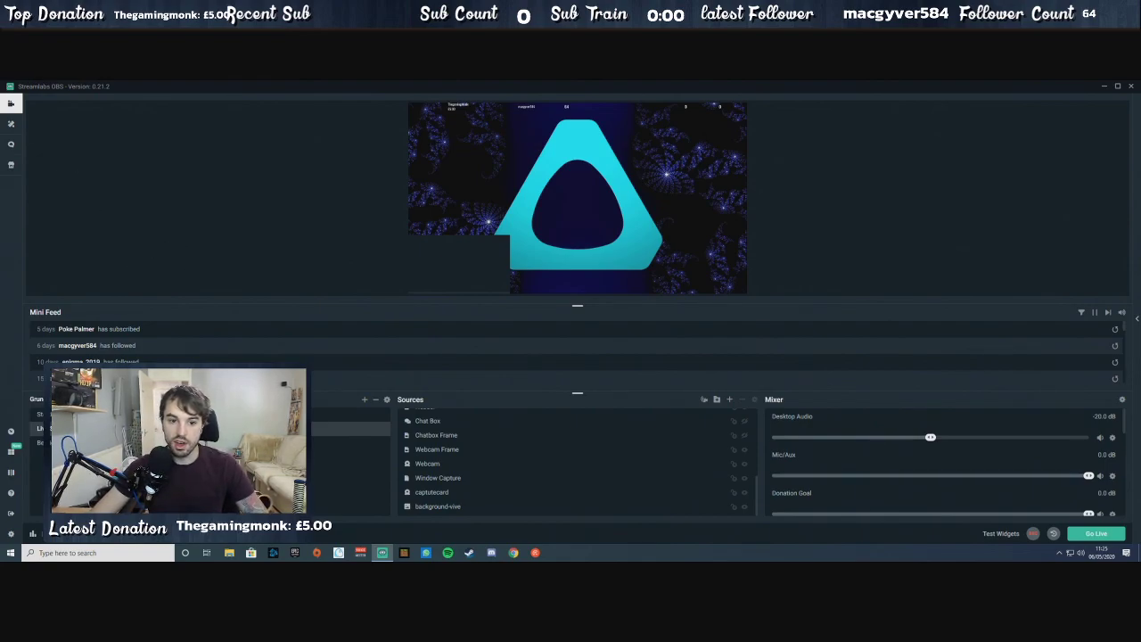
pyautogui.click(352, 415)
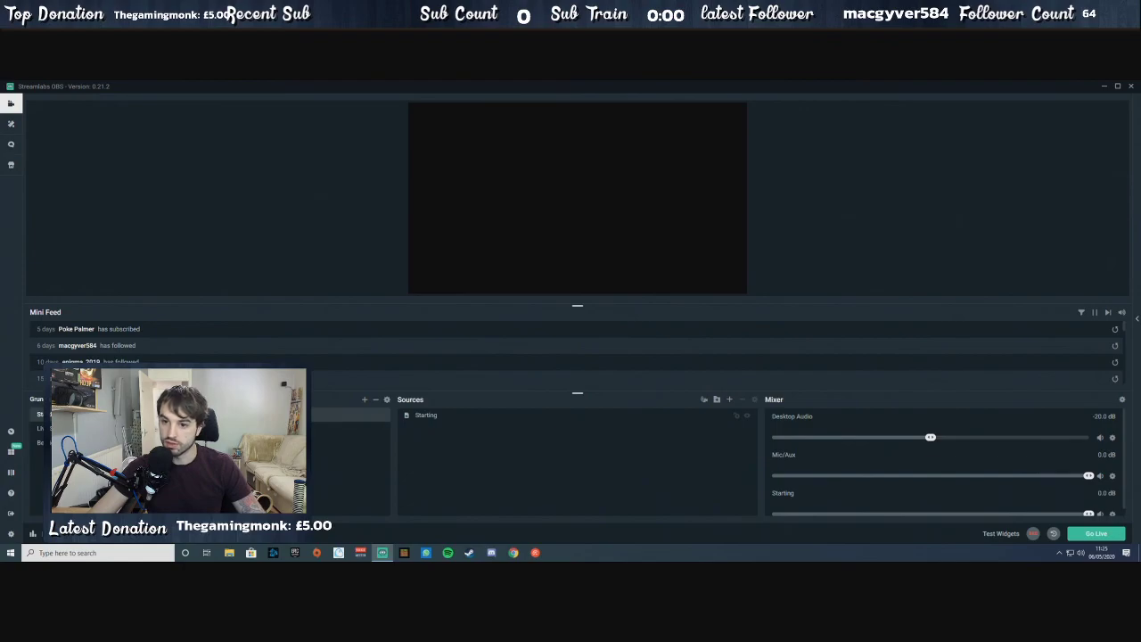
pyautogui.click(352, 428)
pyautogui.click(352, 443)
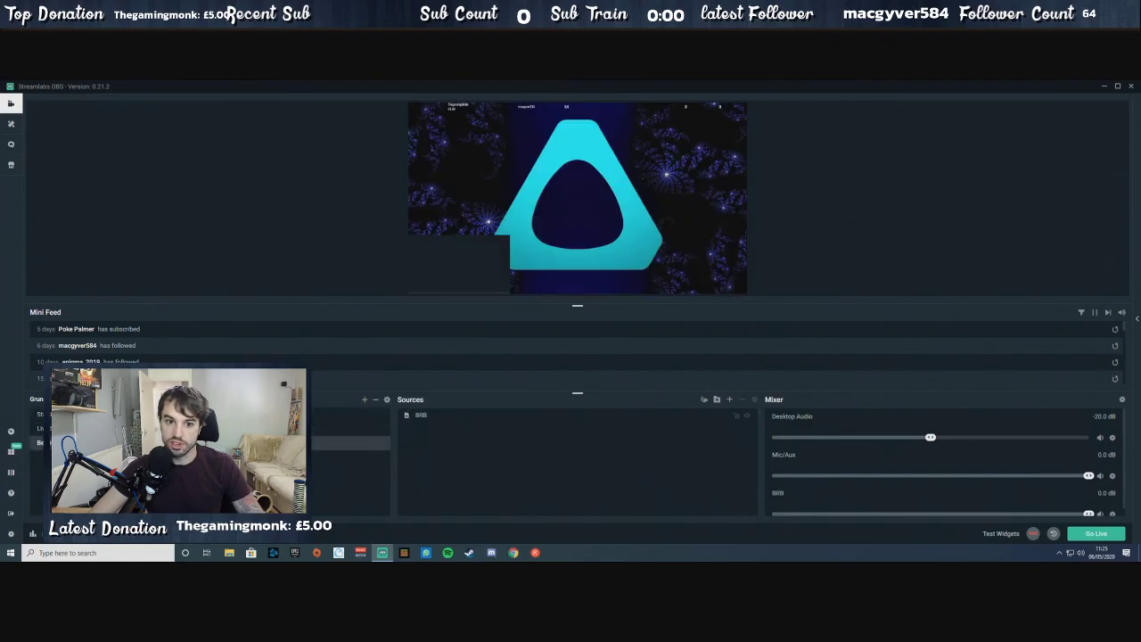
pyautogui.click(353, 429)
pyautogui.click(352, 414)
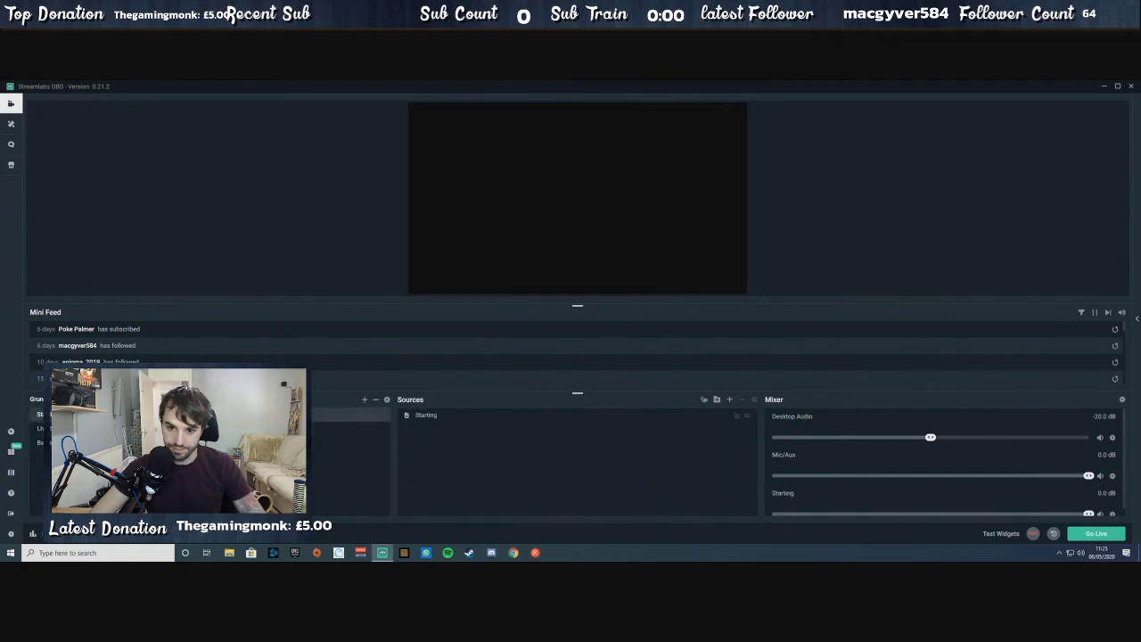
pyautogui.click(356, 428)
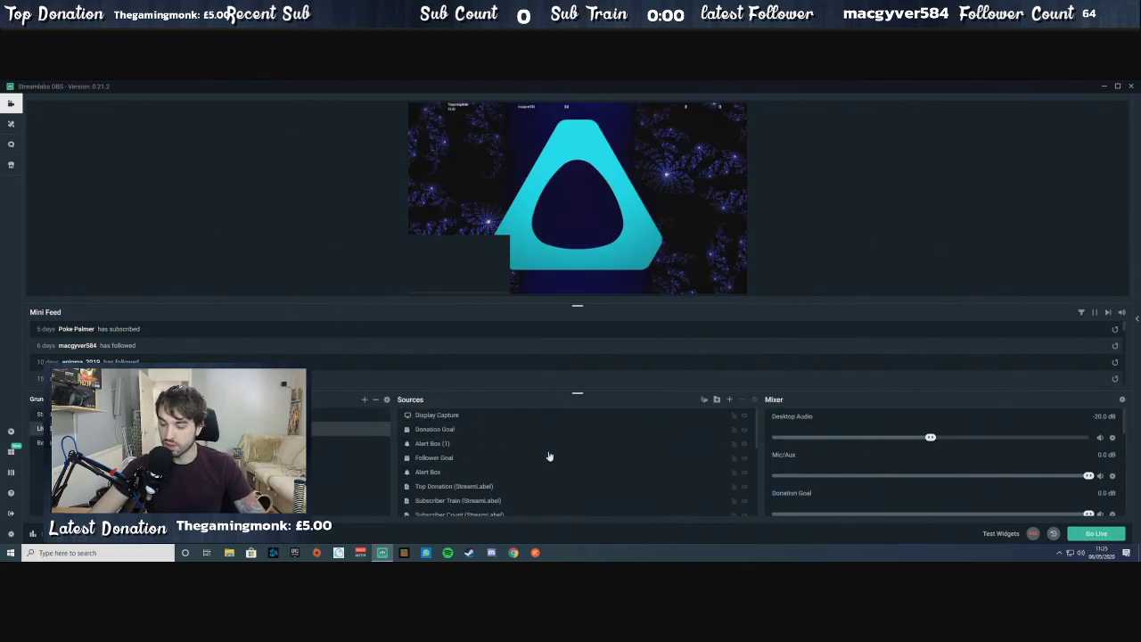
# Select Donation Goal, then Follower Goal, and scroll through the Sources list and Mixer channels.
pyautogui.click(442, 431)
pyautogui.click(445, 458)
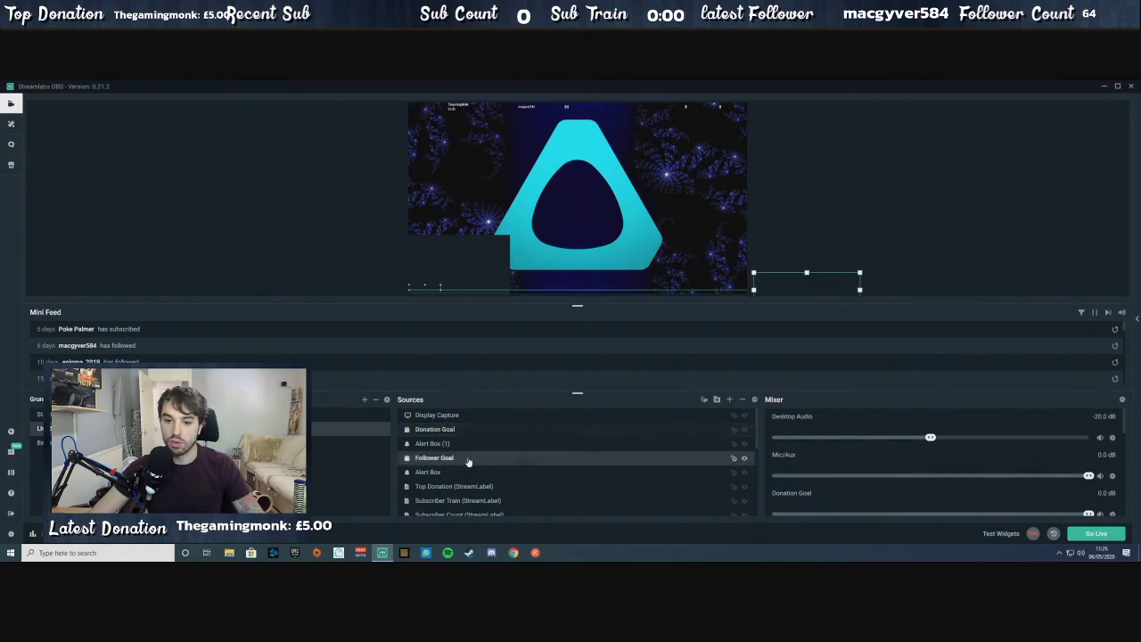
pyautogui.scroll(-2, 531, 484)
pyautogui.scroll(-2, 532, 484)
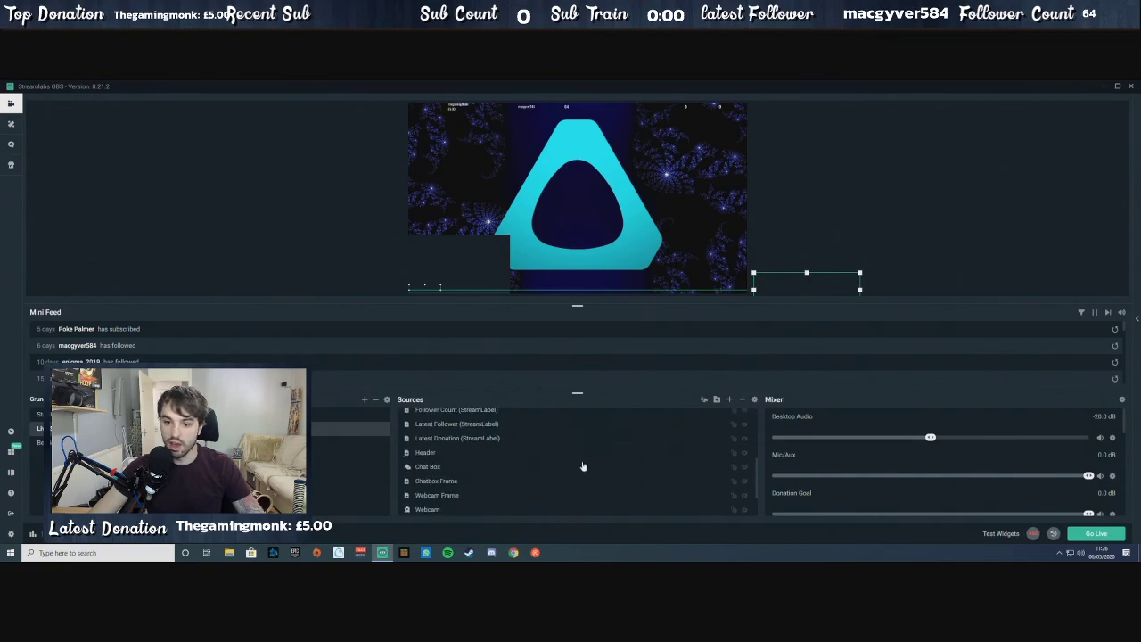
pyautogui.scroll(-2, 526, 440)
pyautogui.scroll(5, 537, 476)
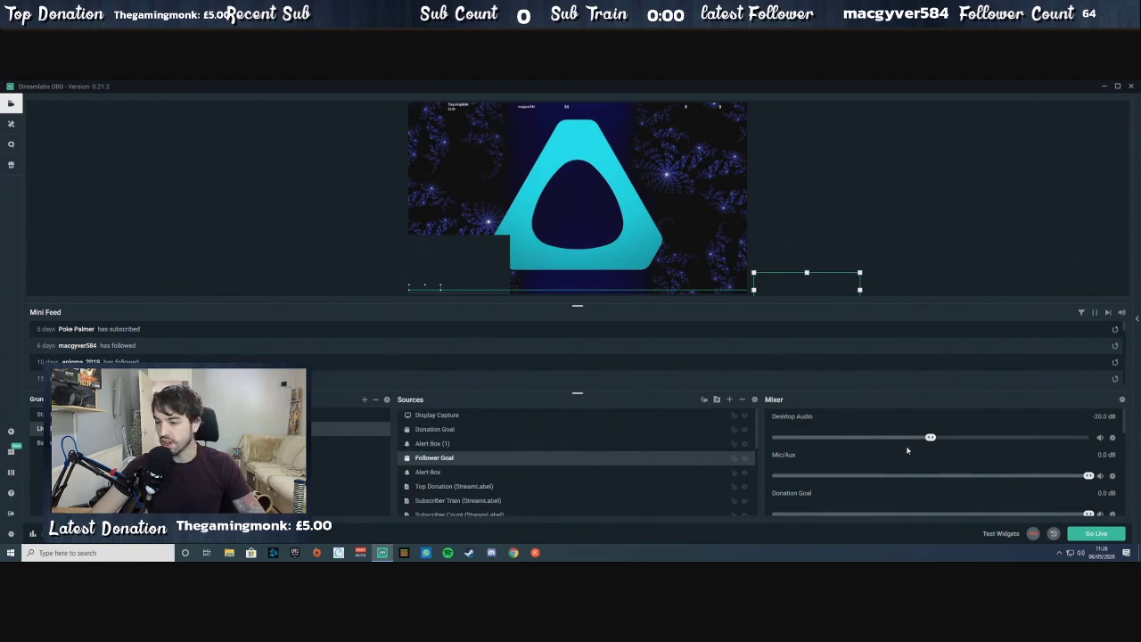
pyautogui.scroll(-3, 961, 437)
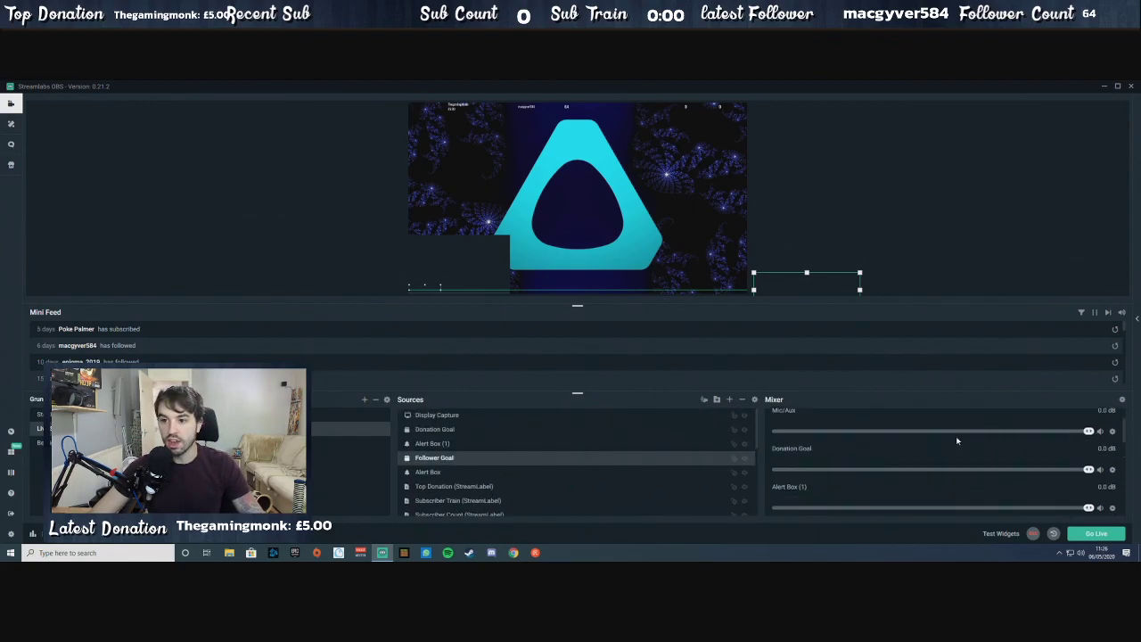
pyautogui.scroll(-5, 954, 456)
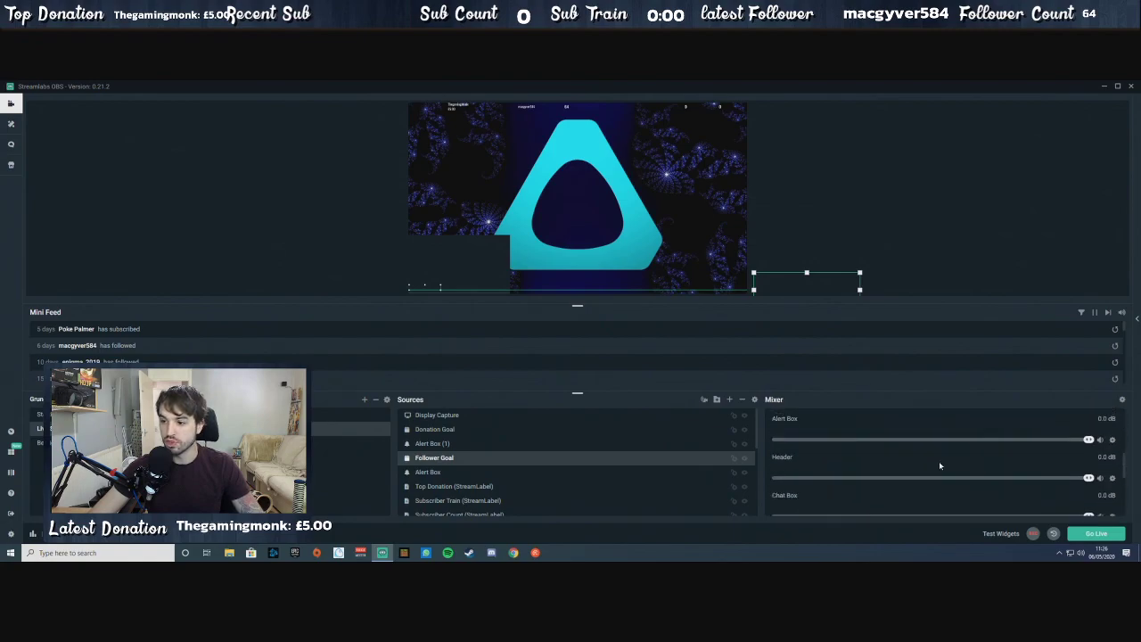
pyautogui.scroll(3, 937, 468)
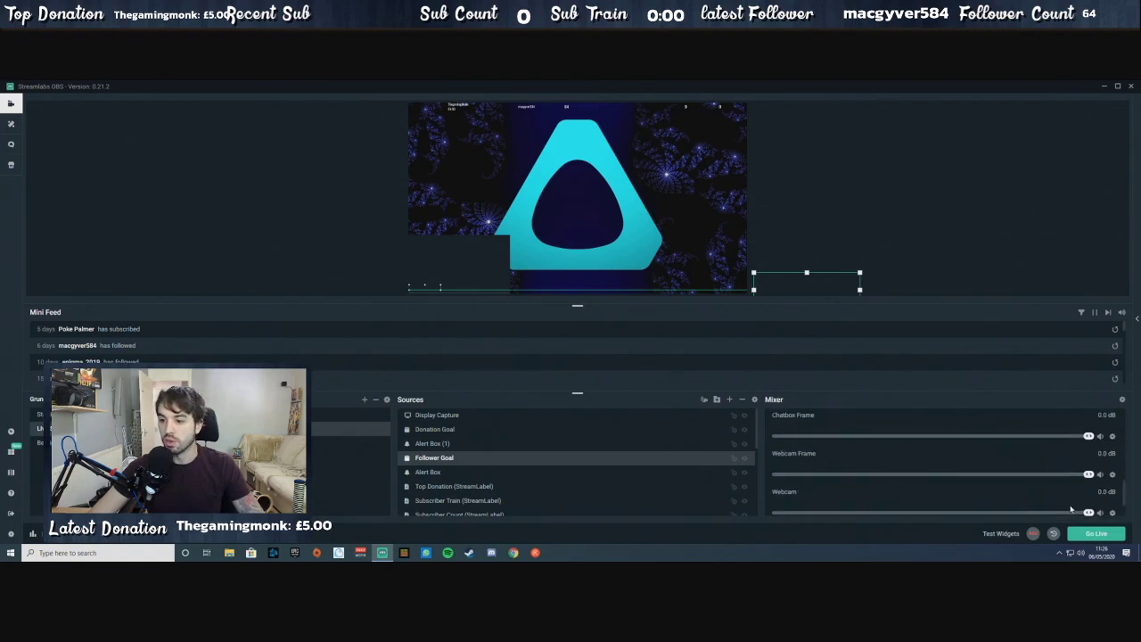
pyautogui.scroll(5, 870, 472)
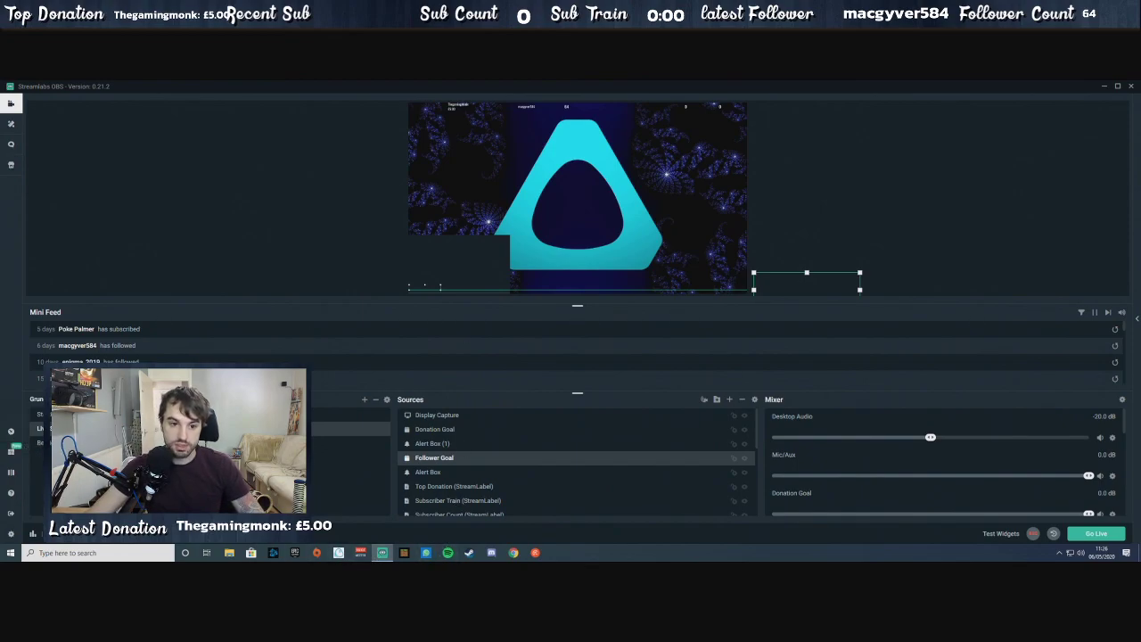
pyautogui.click(9, 453)
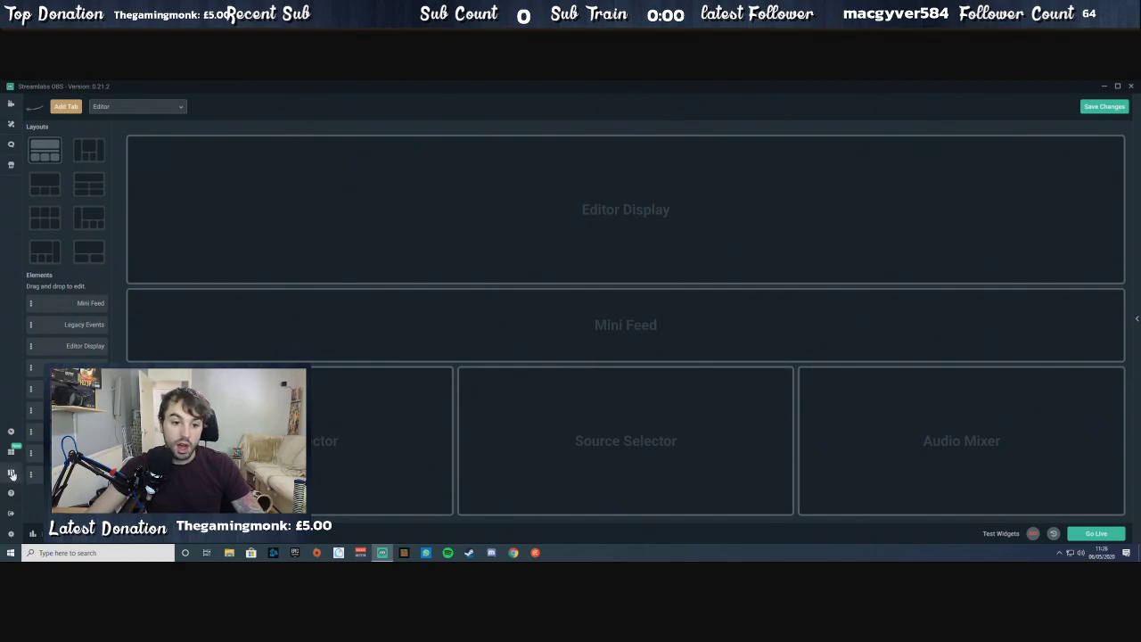
pyautogui.click(10, 103)
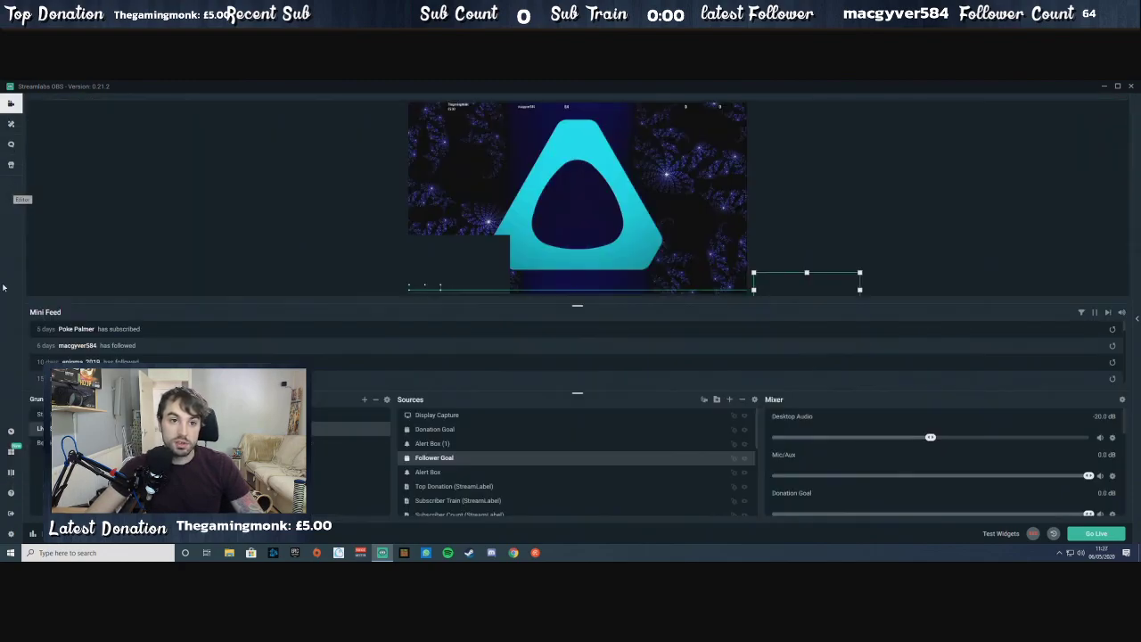
# Enable Studio Mode and transition the Edit scene to Live.
pyautogui.click(11, 472)
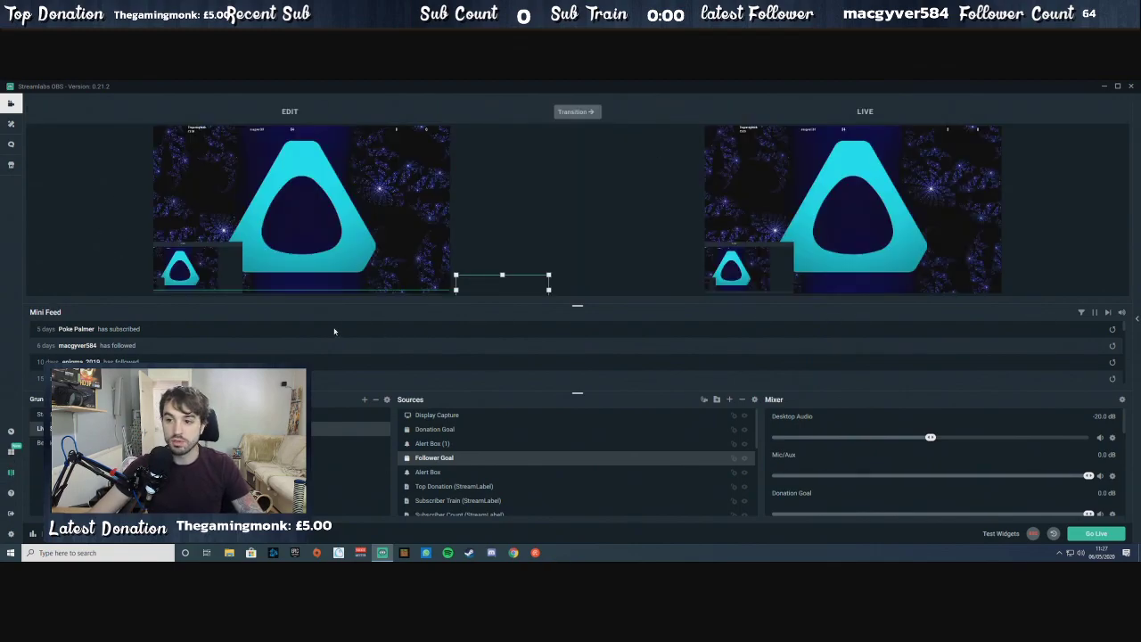
pyautogui.click(579, 112)
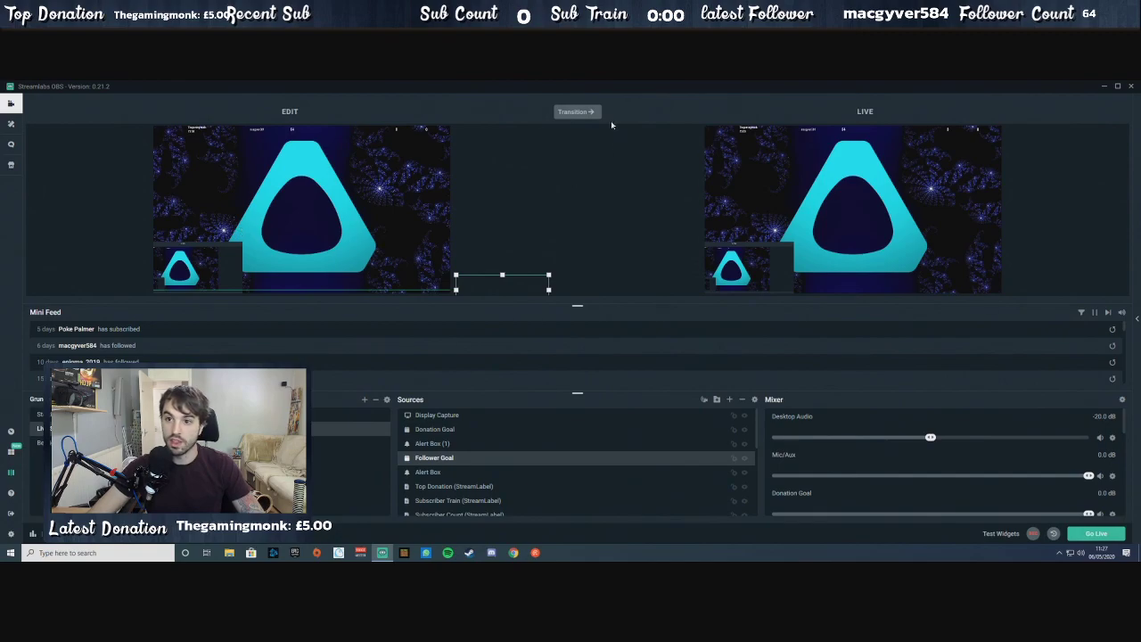
# Open and close the General settings window, then turn Studio Mode off.
pyautogui.click(13, 534)
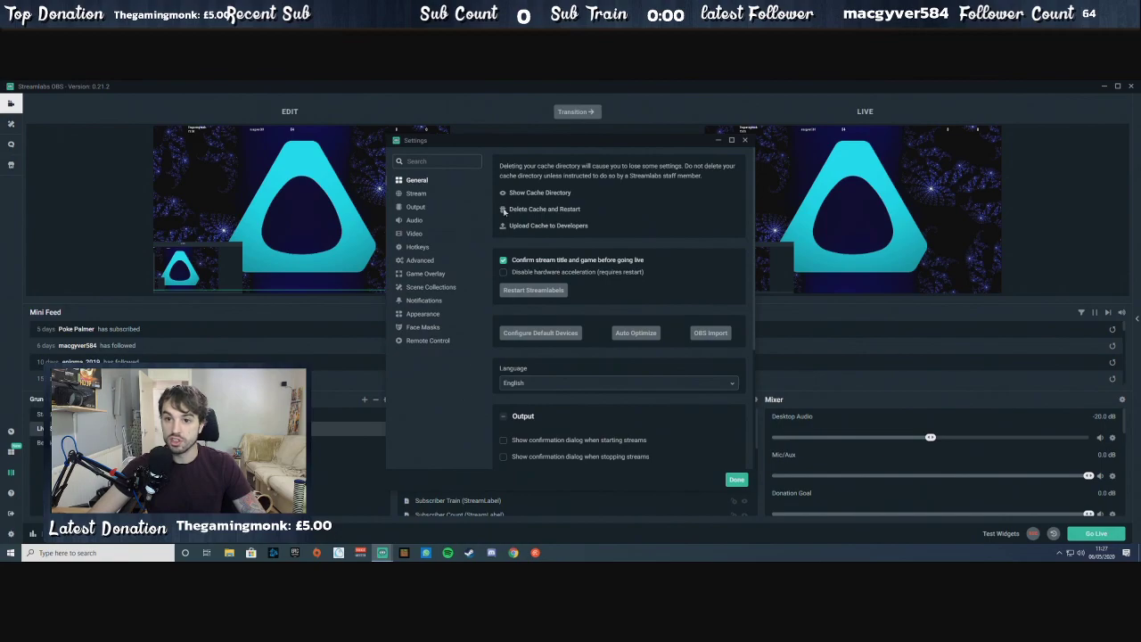
pyautogui.click(745, 140)
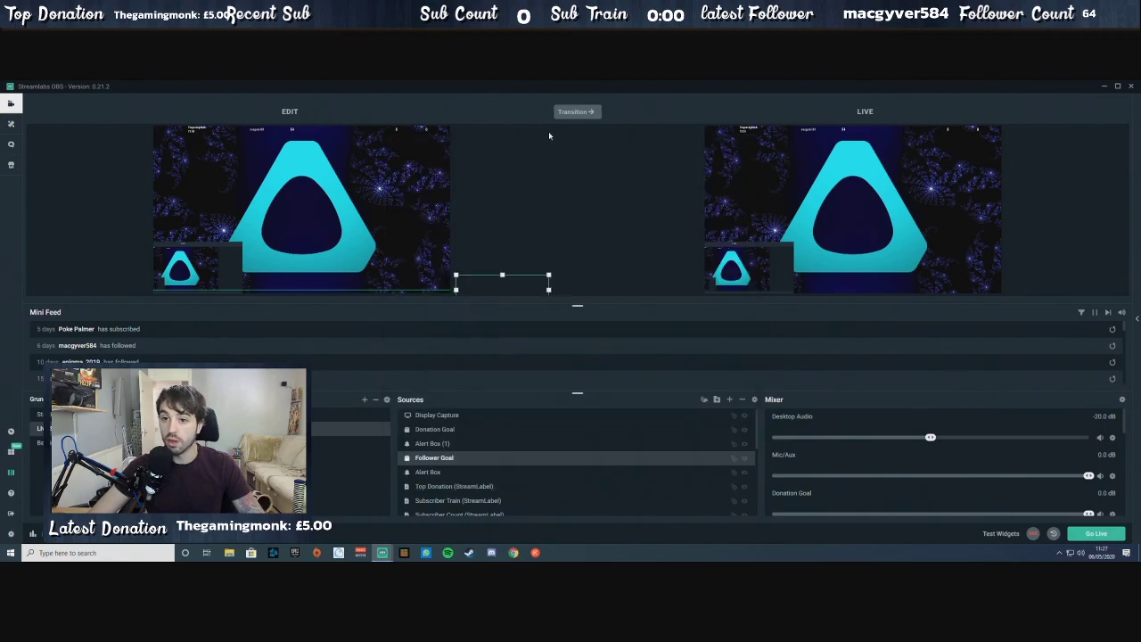
pyautogui.click(12, 473)
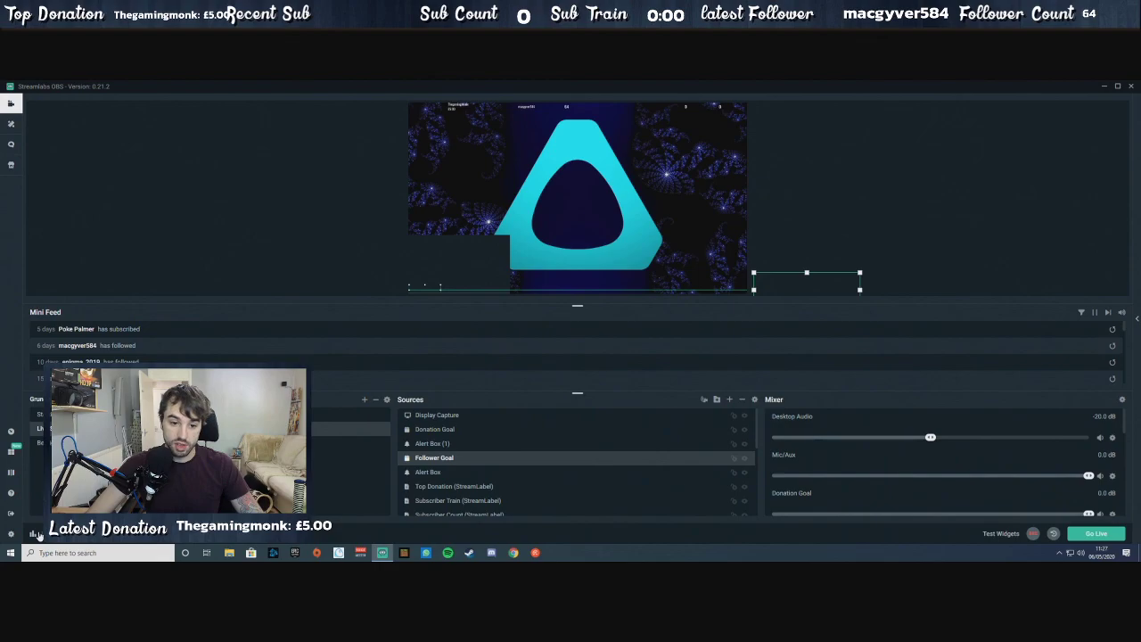
pyautogui.click(34, 534)
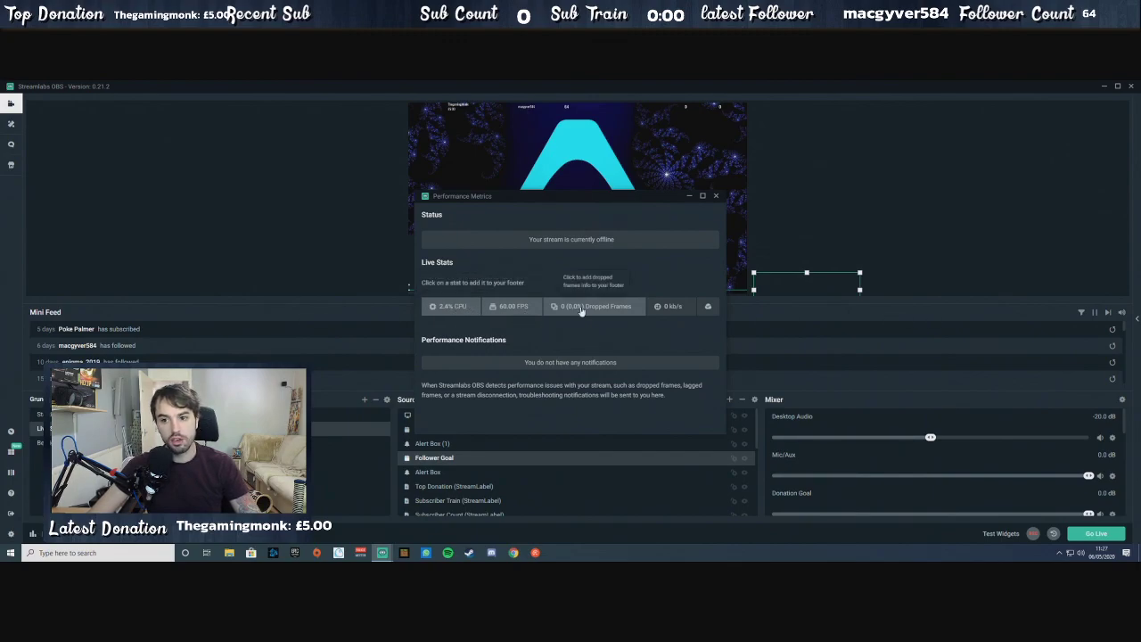
pyautogui.click(717, 196)
pyautogui.click(1001, 535)
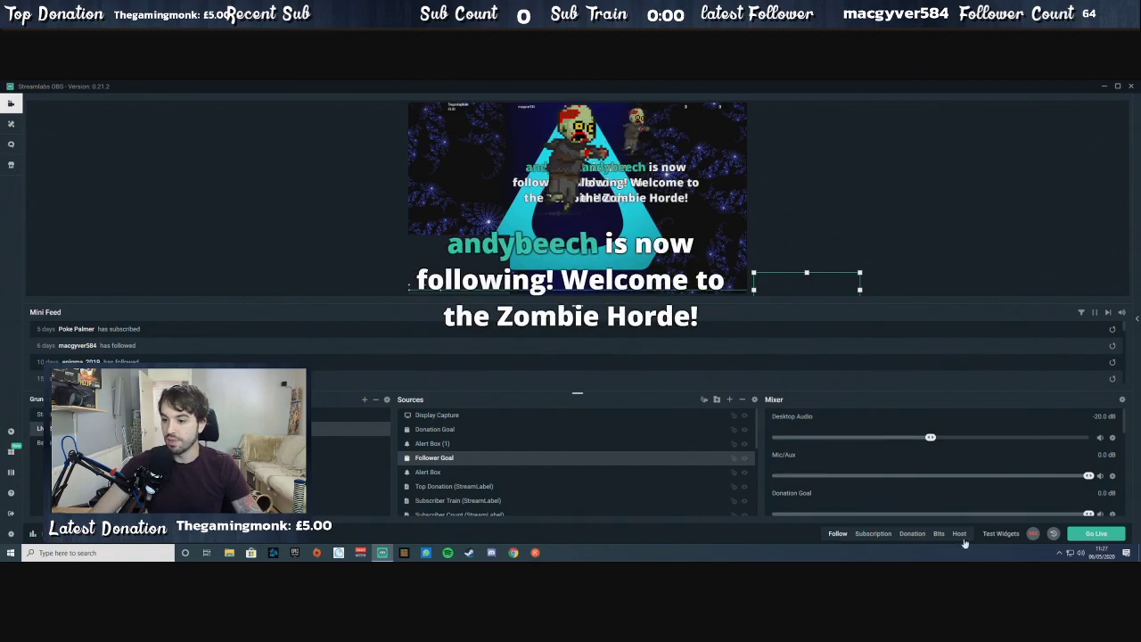
pyautogui.click(1002, 533)
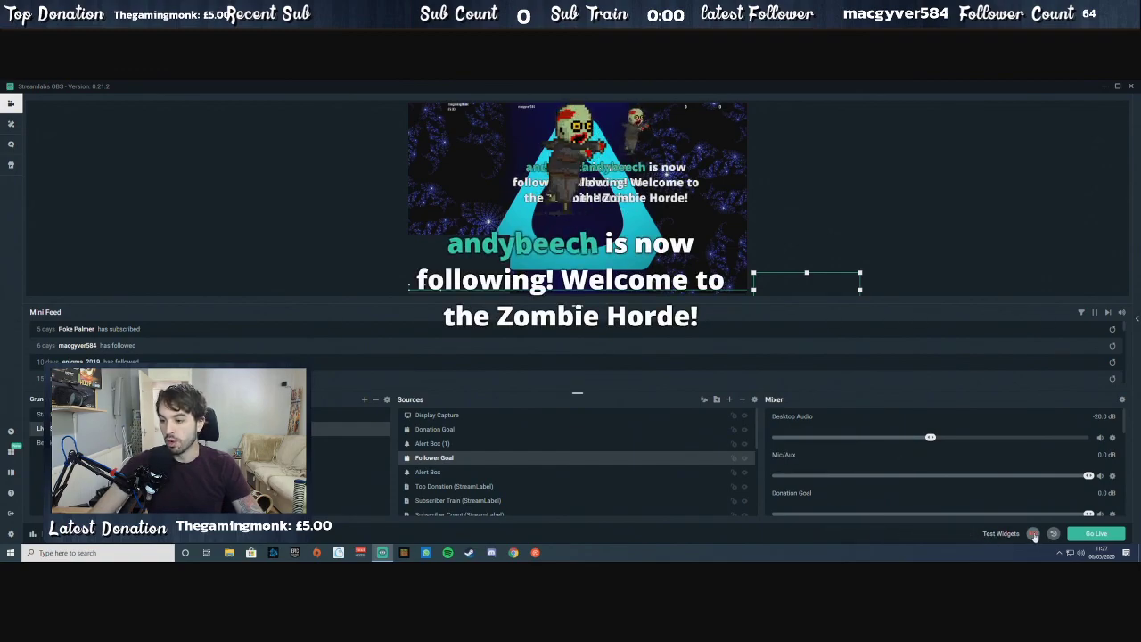